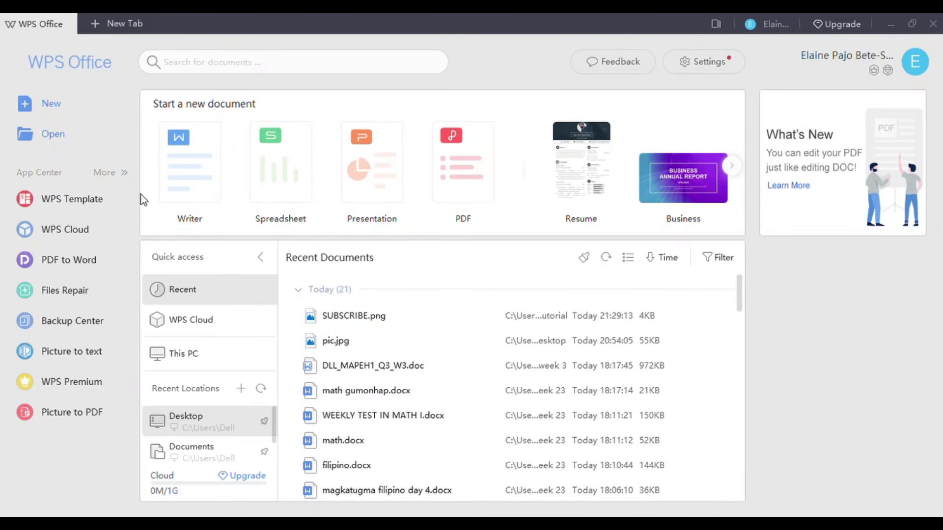
# - Start a new document and go to the Spreadsheets templates section
pyautogui.click(54, 108)
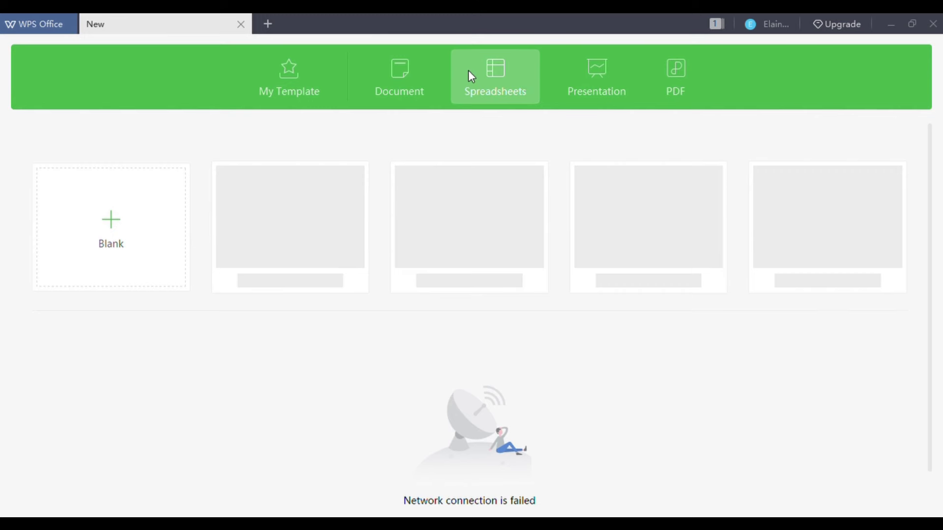
# - Create a blank workbook in landscape orientation and zoom out to 16% to show the page grid
pyautogui.click(114, 226)
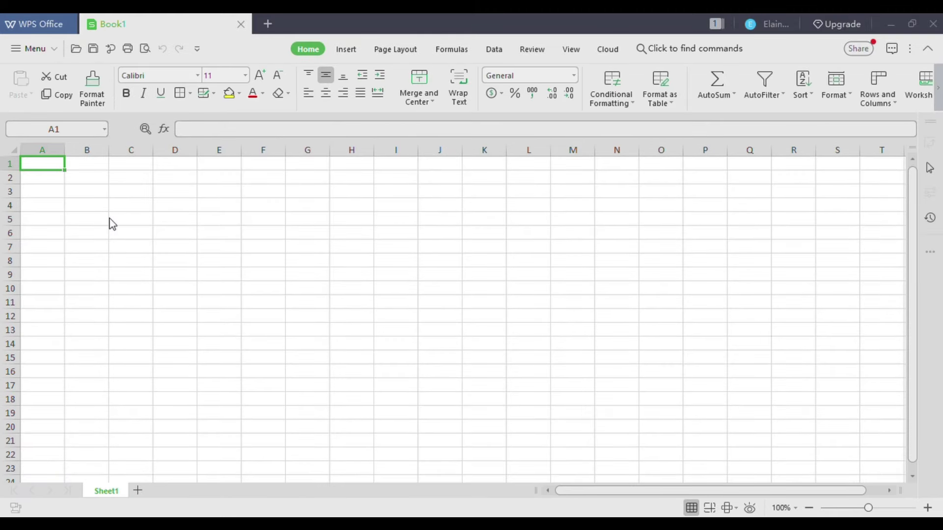
pyautogui.click(391, 57)
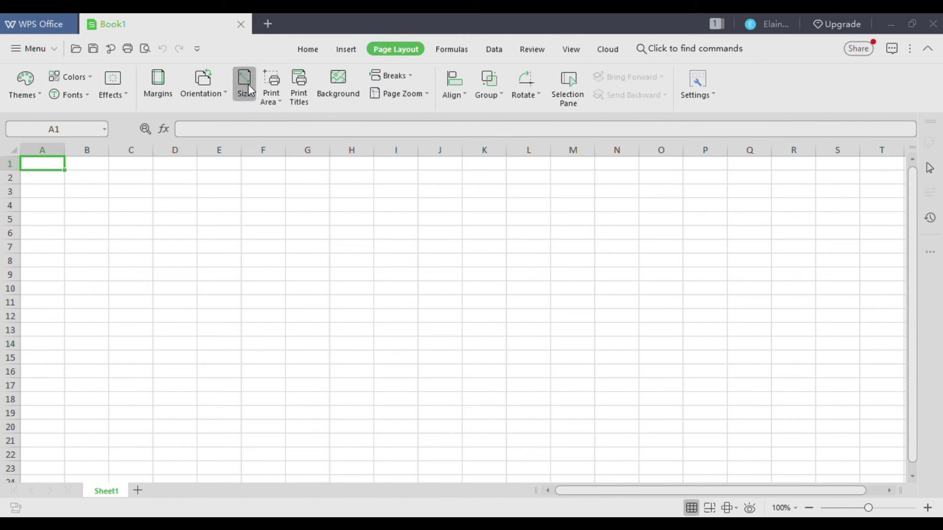
pyautogui.click(249, 84)
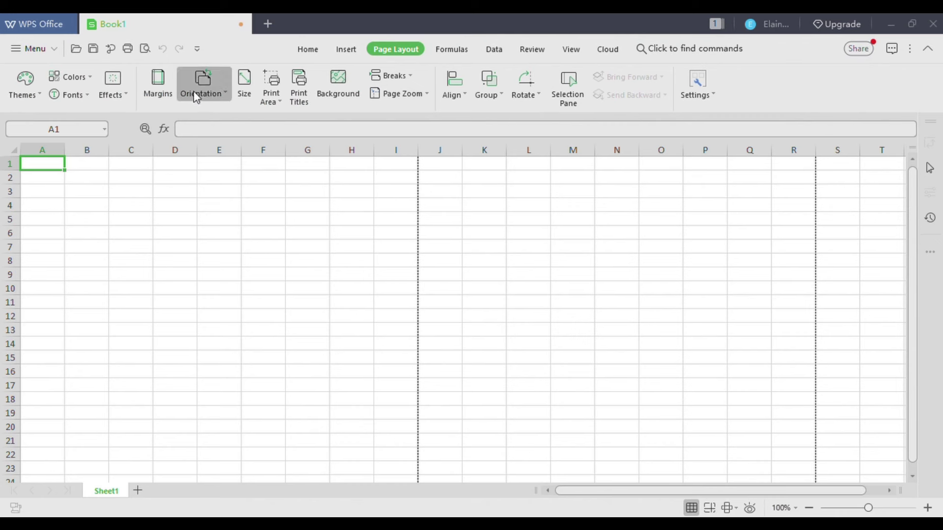
pyautogui.click(204, 138)
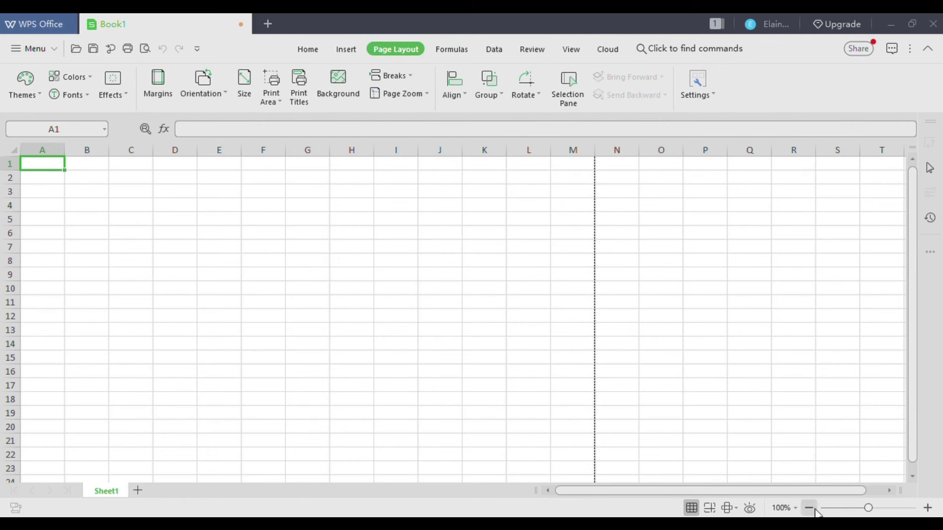
pyautogui.moveTo(864, 511); pyautogui.dragTo(827, 513)
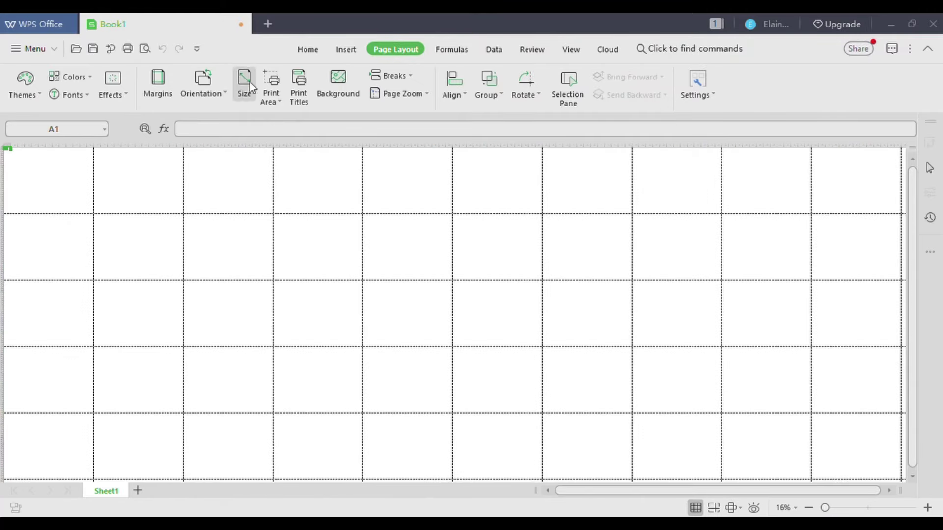
# - Draw a rectangle over the top-left 4×3 pages and give it the green style fill
pyautogui.click(346, 52)
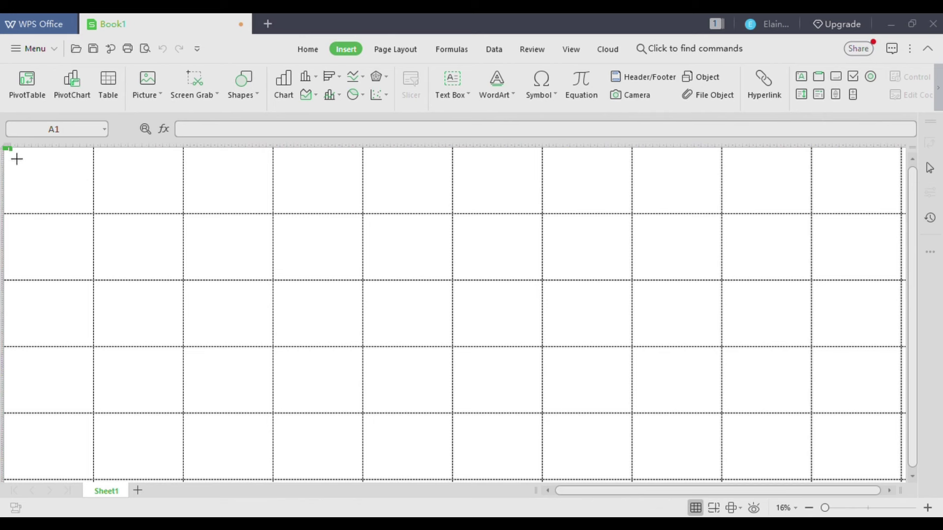
pyautogui.moveTo(16, 159); pyautogui.dragTo(370, 350)
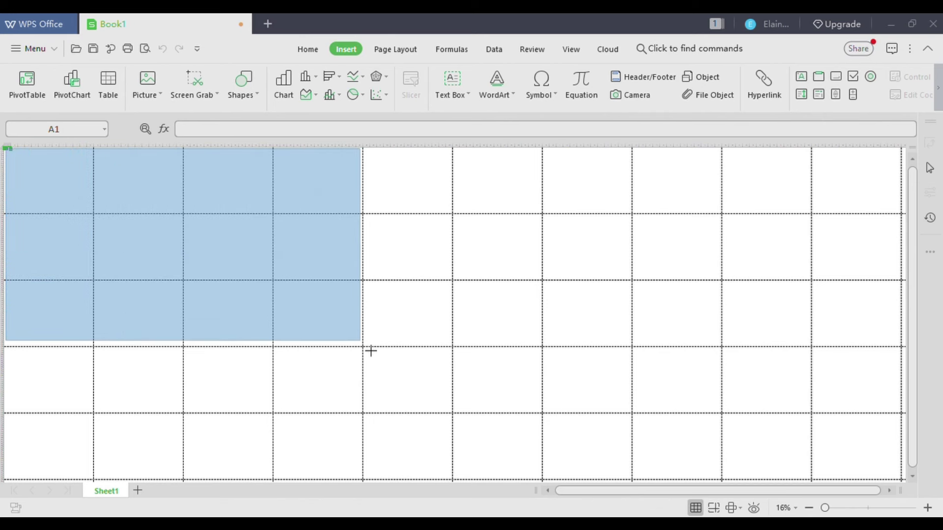
pyautogui.moveTo(371, 351); pyautogui.dragTo(373, 358)
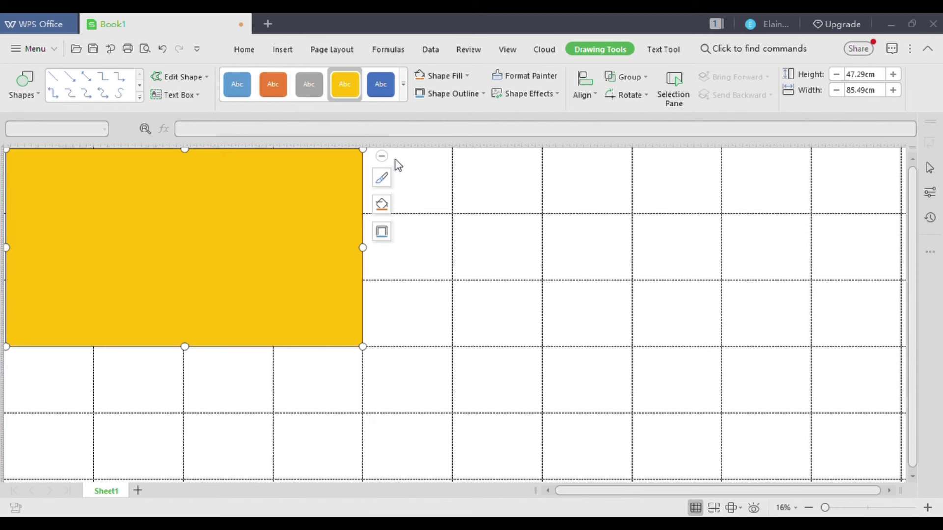
pyautogui.click(381, 84)
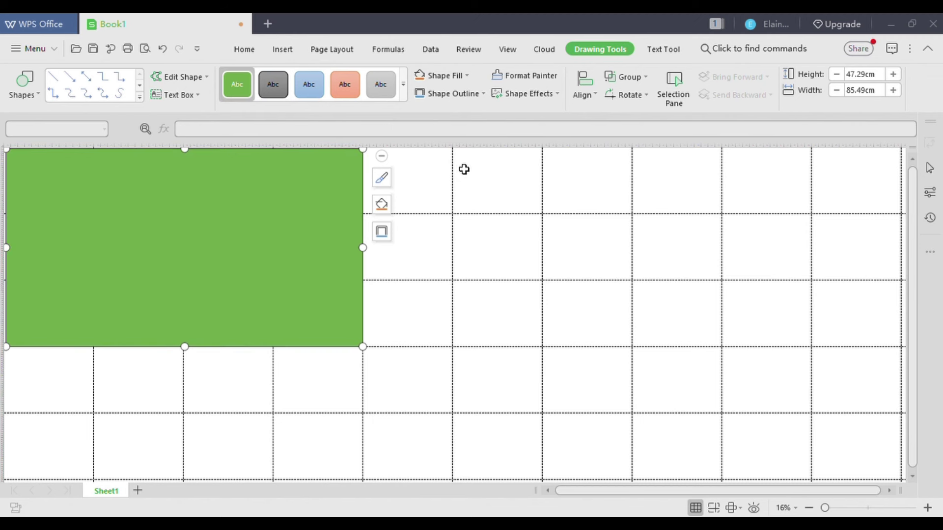
pyautogui.click(283, 49)
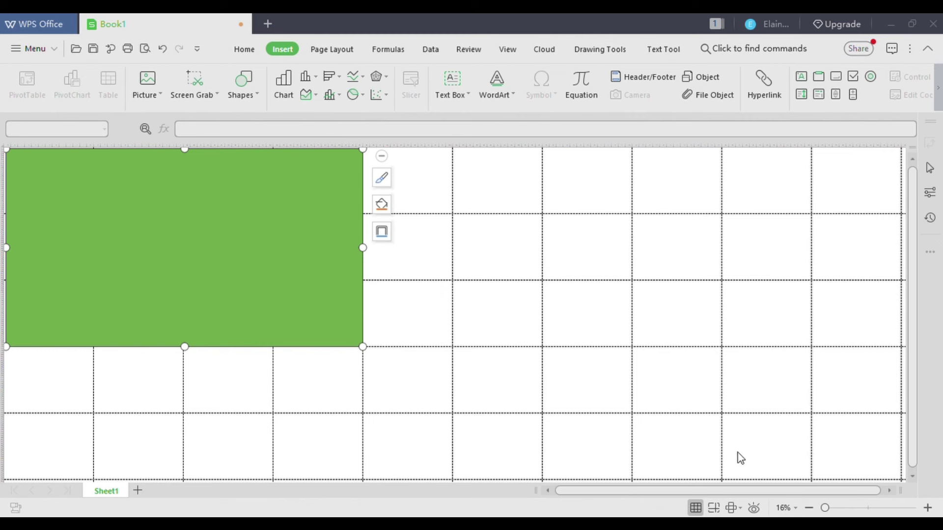
# - Paste the cartoon picture into the rectangle and enlarge it to about 41.68cm by 79.20cm
pyautogui.hotkey('ctrl', 'v')
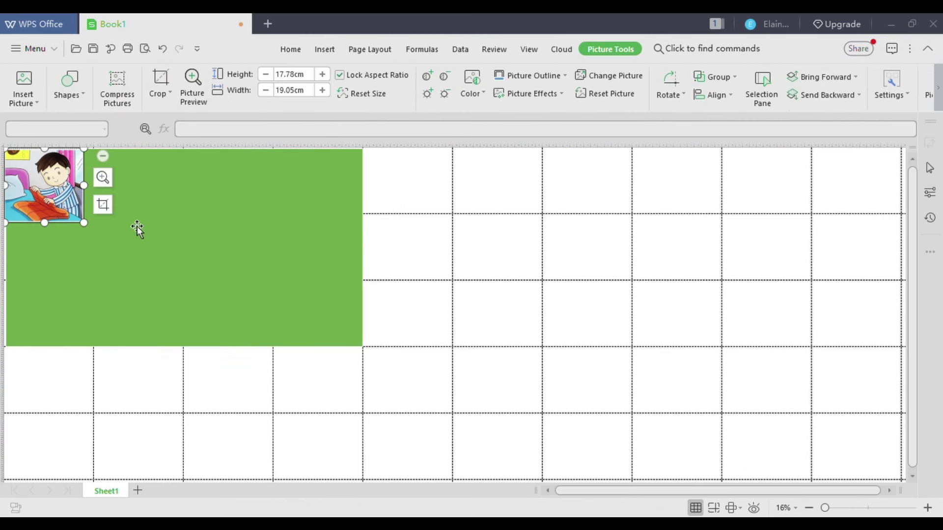
pyautogui.moveTo(52, 185); pyautogui.dragTo(63, 196)
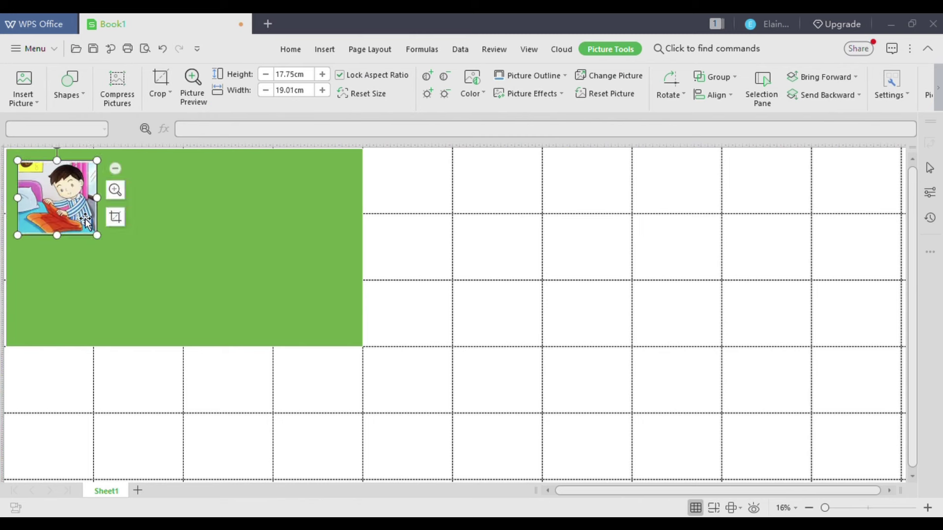
pyautogui.moveTo(97, 237); pyautogui.dragTo(206, 321)
pyautogui.moveTo(205, 247); pyautogui.dragTo(355, 262)
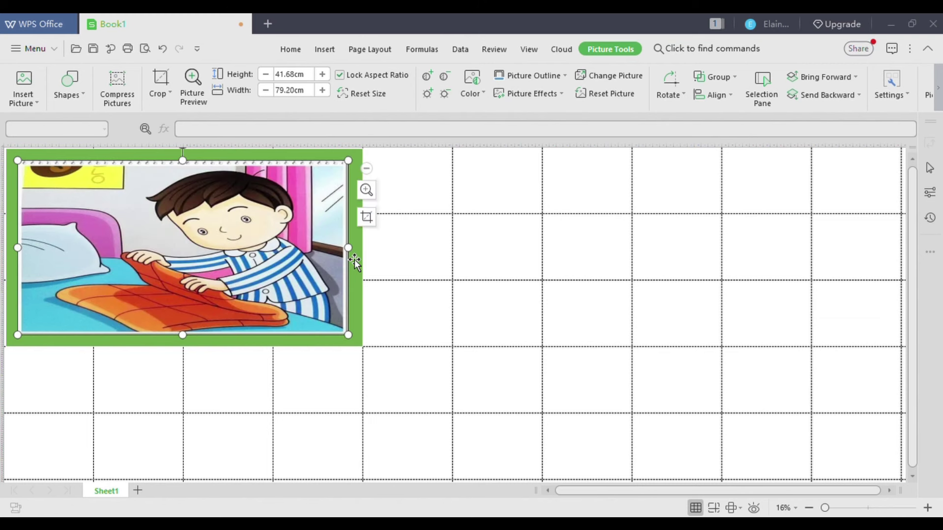
# - Add 'Morning Routine' WordArt at the bottom of the picture with font size 150
pyautogui.click(326, 51)
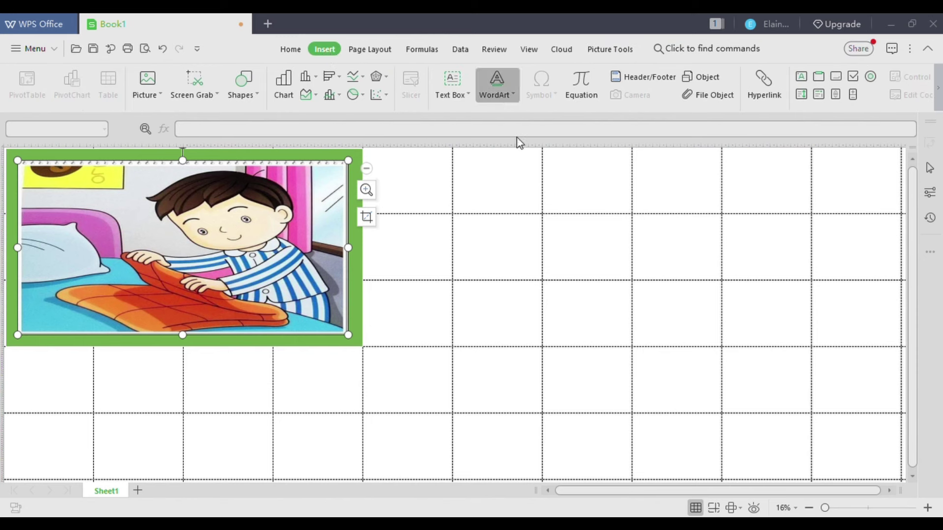
pyautogui.write('Morning Routine')
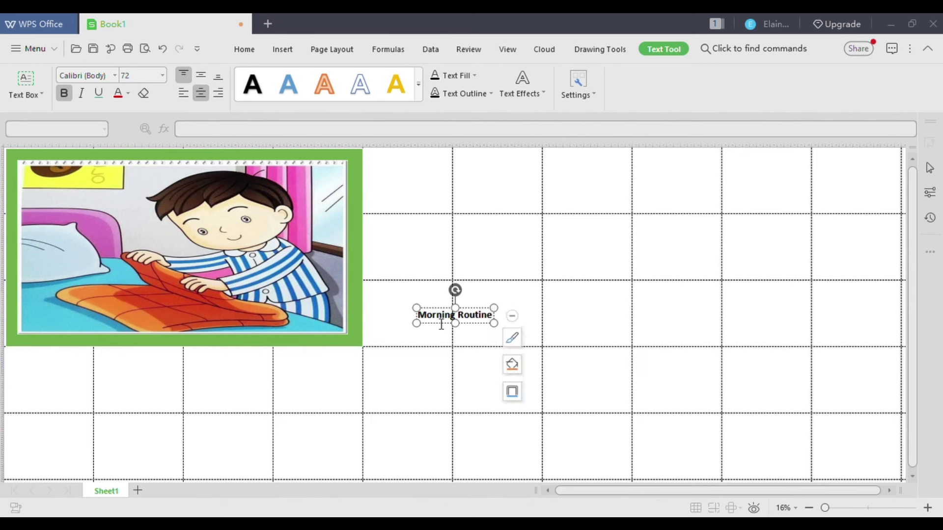
pyautogui.moveTo(442, 328); pyautogui.dragTo(119, 322)
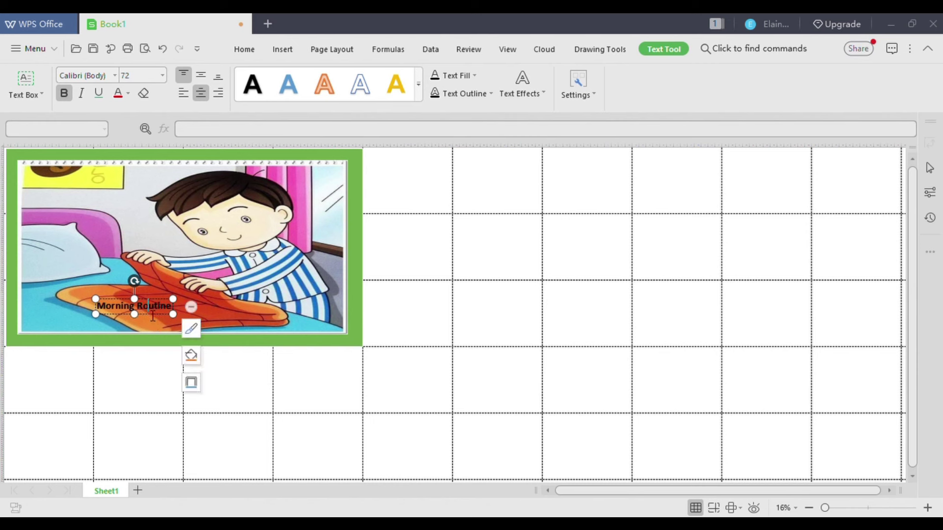
pyautogui.hotkey('ctrl', 'a')
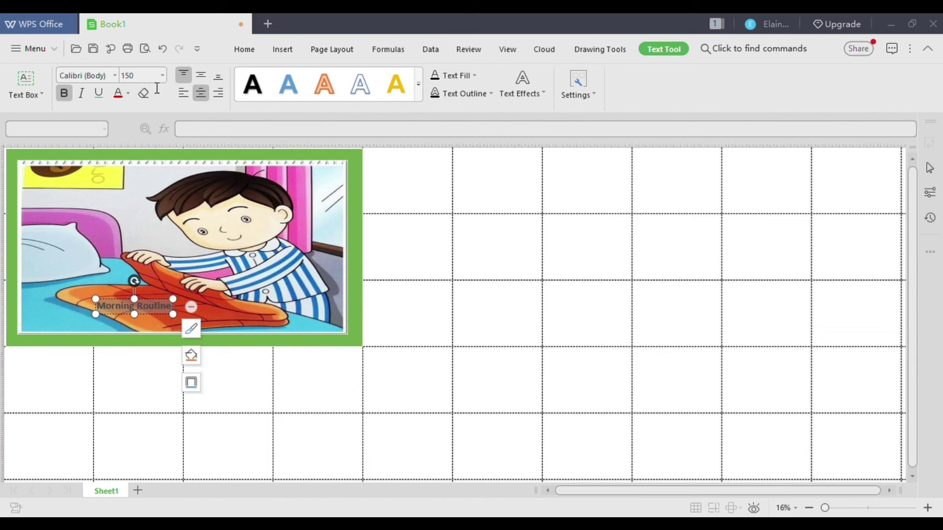
pyautogui.press('Return')
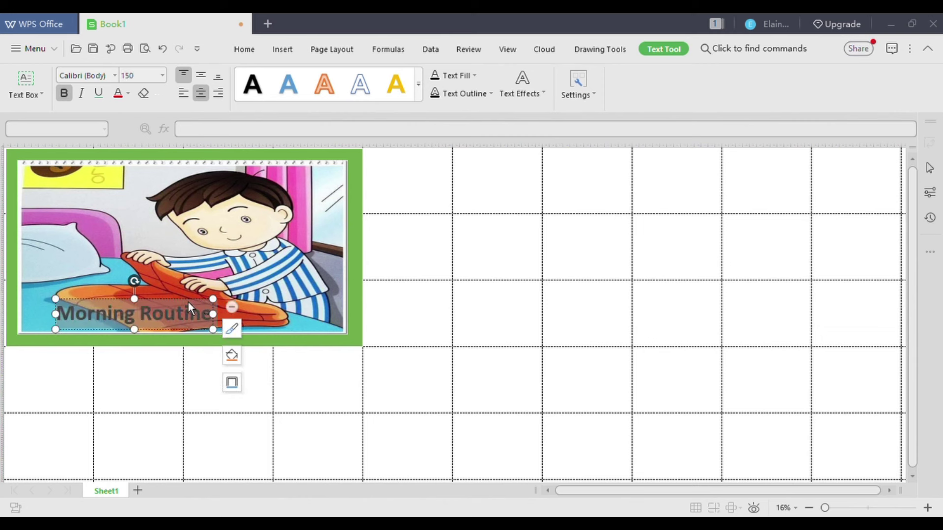
# - Centre the 'Morning Routine' title along the picture's bottom and make its text white
pyautogui.moveTo(192, 305); pyautogui.dragTo(238, 302)
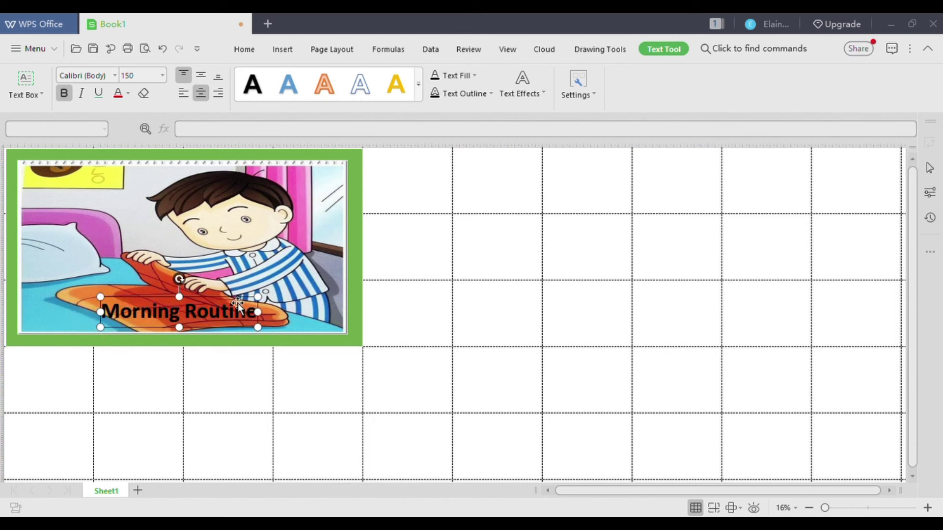
pyautogui.click(119, 94)
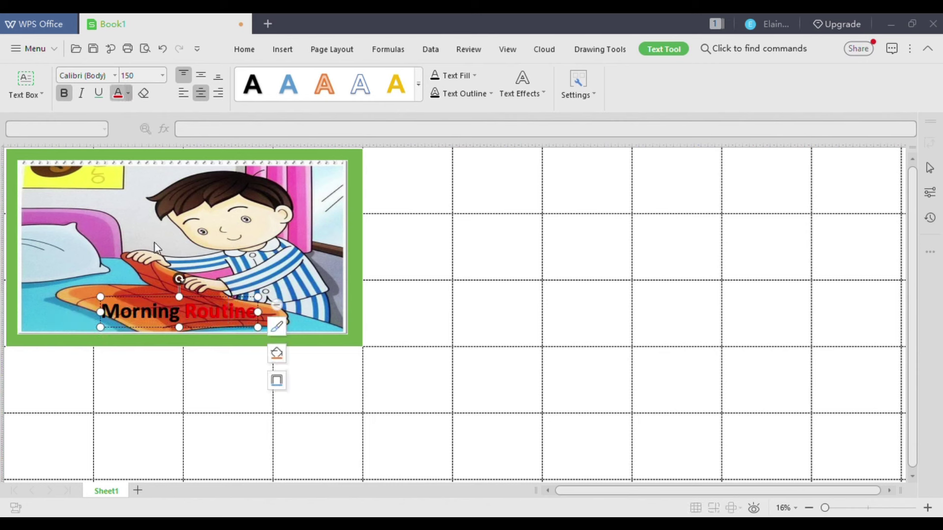
pyautogui.hotkey('ctrl', 'a')
pyautogui.click(118, 93)
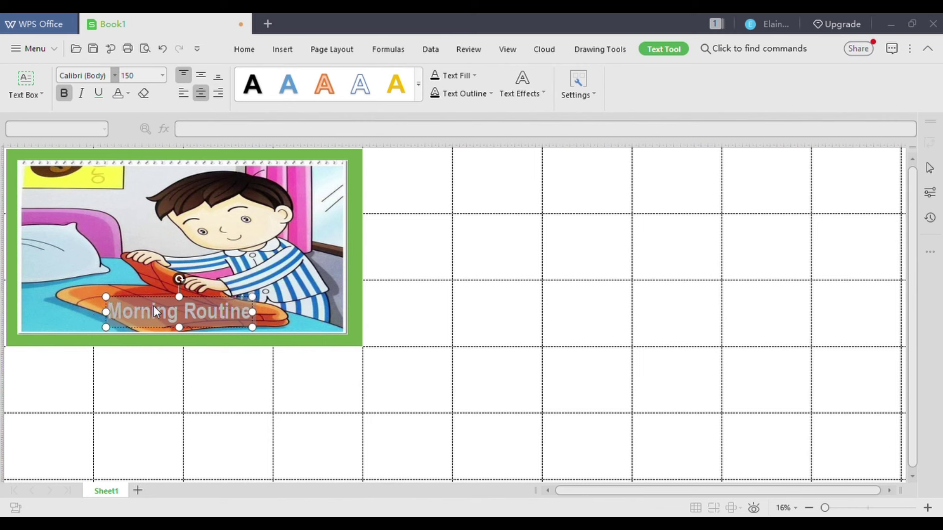
pyautogui.click(149, 255)
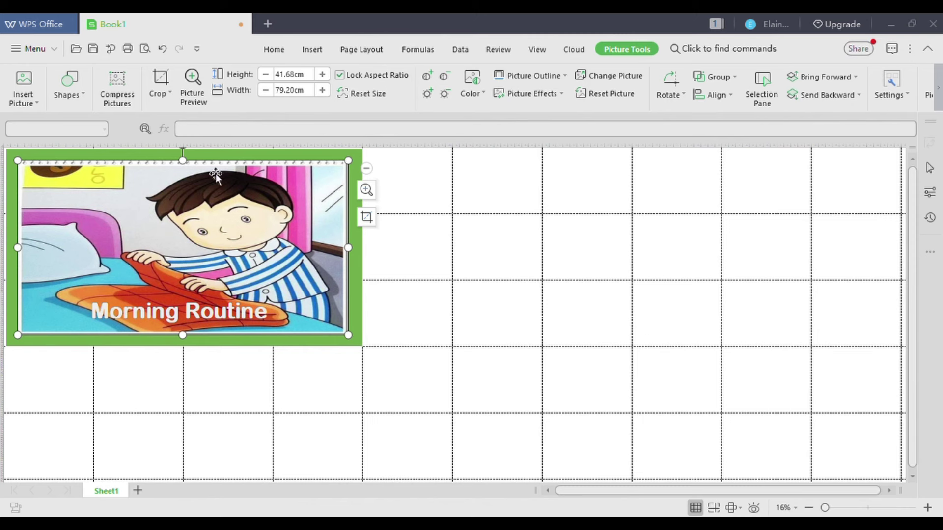
pyautogui.click(148, 49)
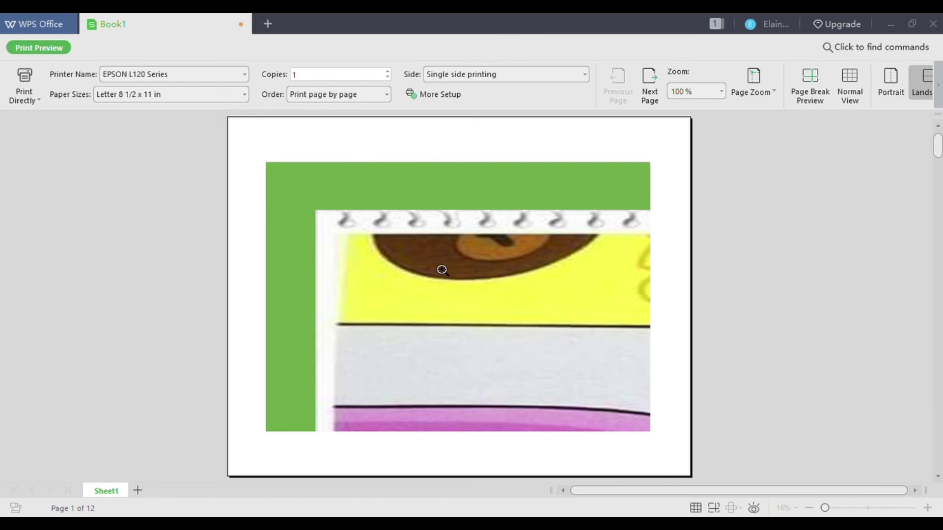
pyautogui.scroll(-3, 441, 269)
pyautogui.scroll(-1, 441, 269)
pyautogui.scroll(-2, 442, 270)
pyautogui.scroll(-5, 441, 270)
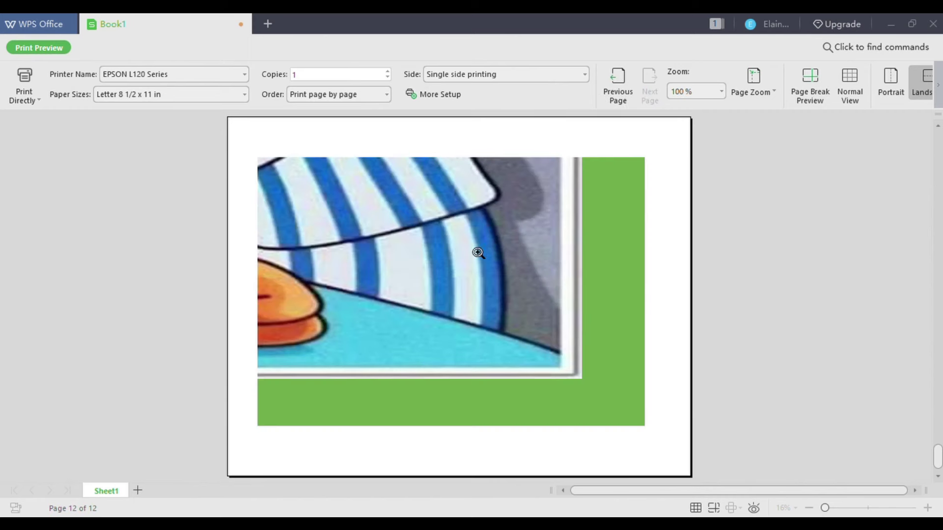
pyautogui.click(850, 83)
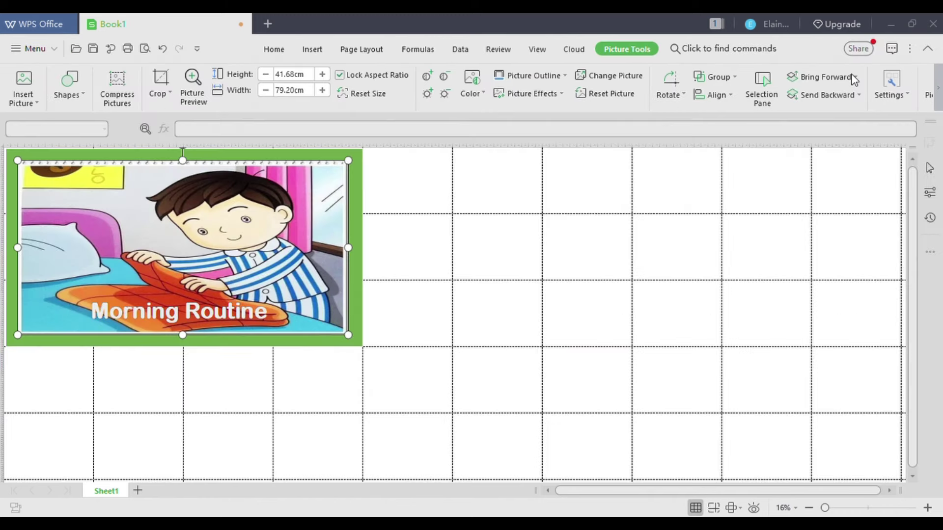